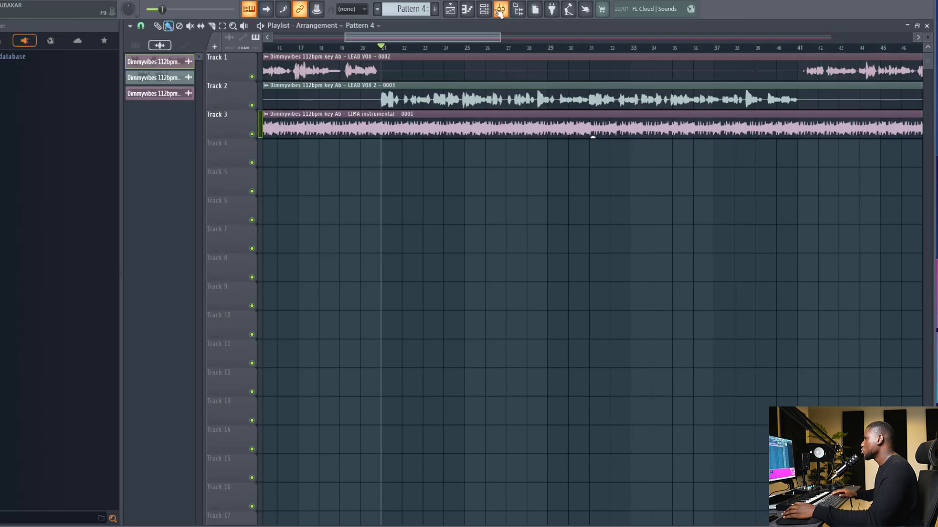
Step: Load Fruity Parametric EQ 2 in the first effect slot of the LEAD VOX 2 mixer track and close the mixer
click(499, 11)
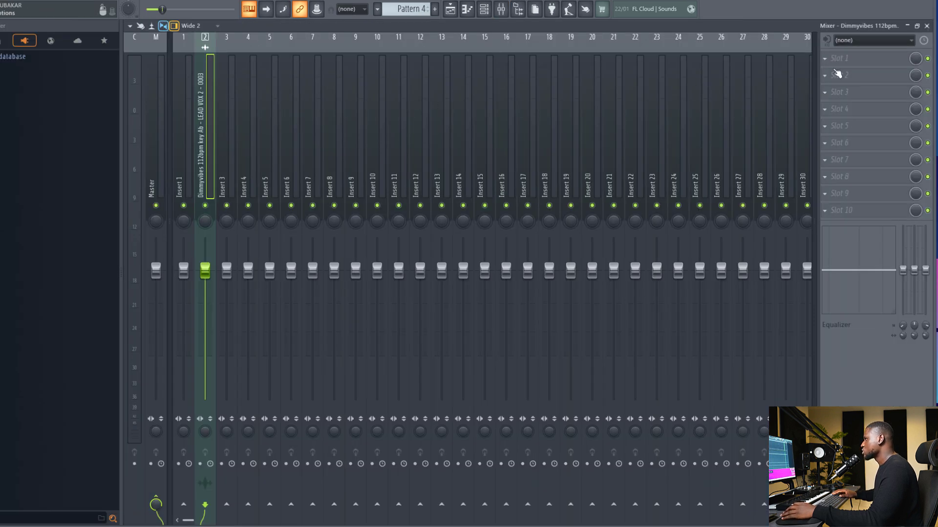
click(848, 59)
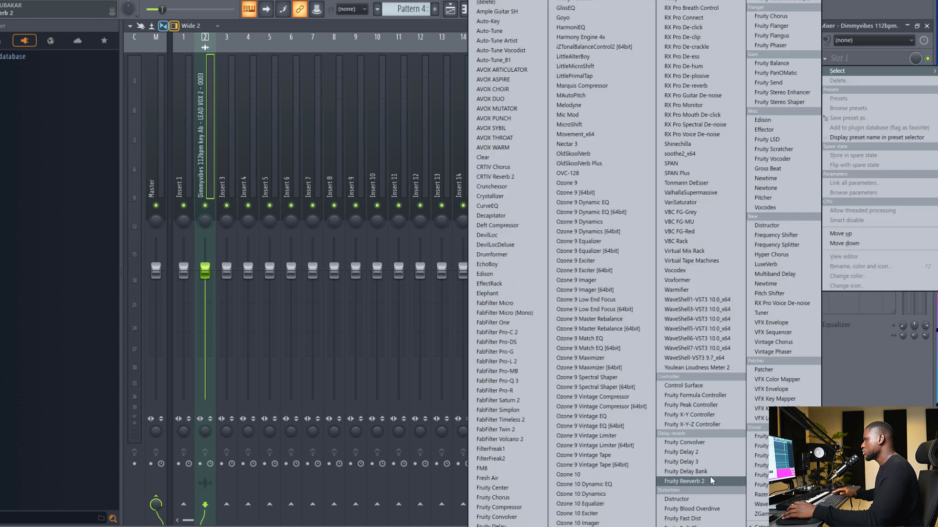
click(797, 6)
click(927, 26)
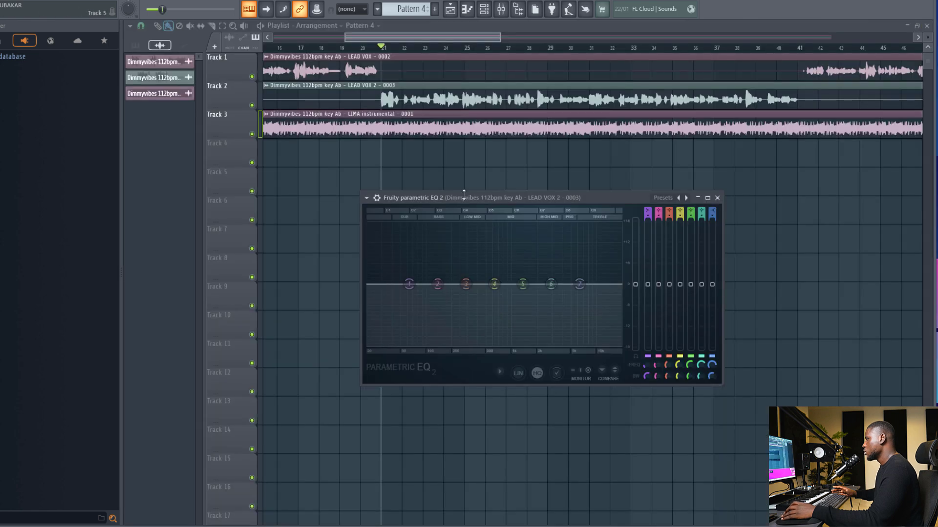
Step: Turn EQ band 1 into a steep high pass filter with its cutoff at about 53 Hz
right_click(413, 287)
mouse_move(421, 313)
click(464, 341)
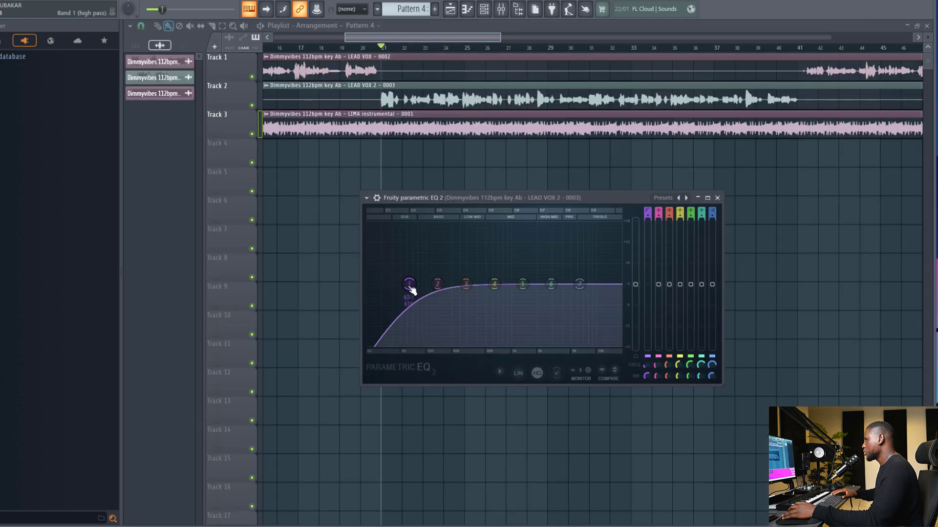
right_click(410, 287)
click(461, 327)
drag(409, 284, 403, 284)
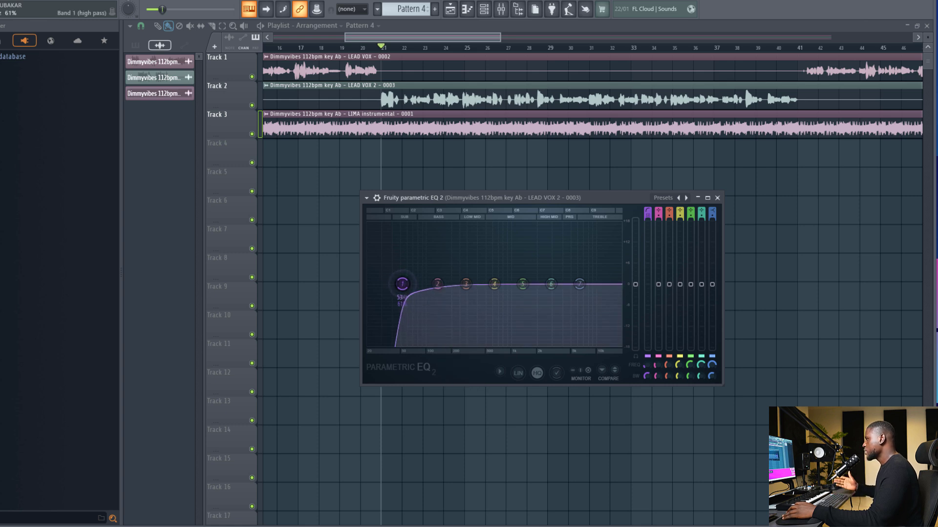
Step: Raise the high pass cutoff of band 1 to about 100 Hz while playing the vocal
key(space)
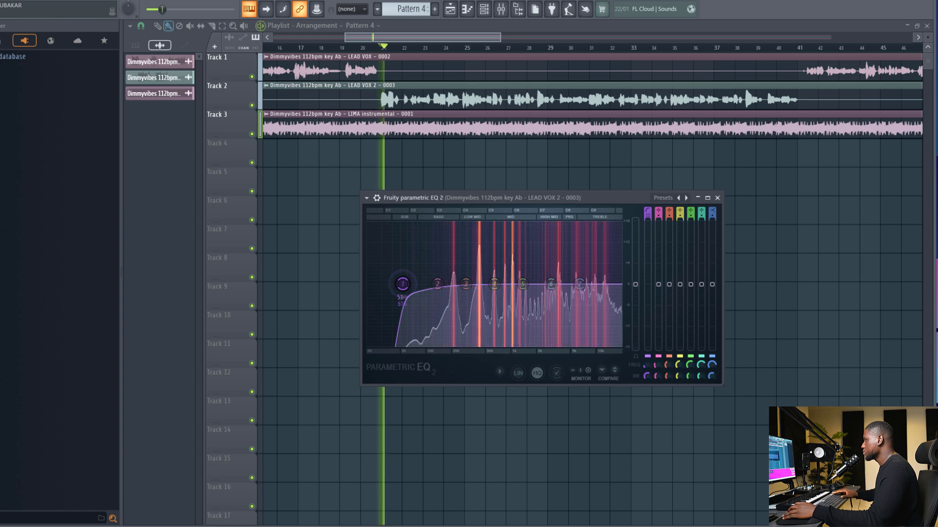
drag(403, 283, 431, 284)
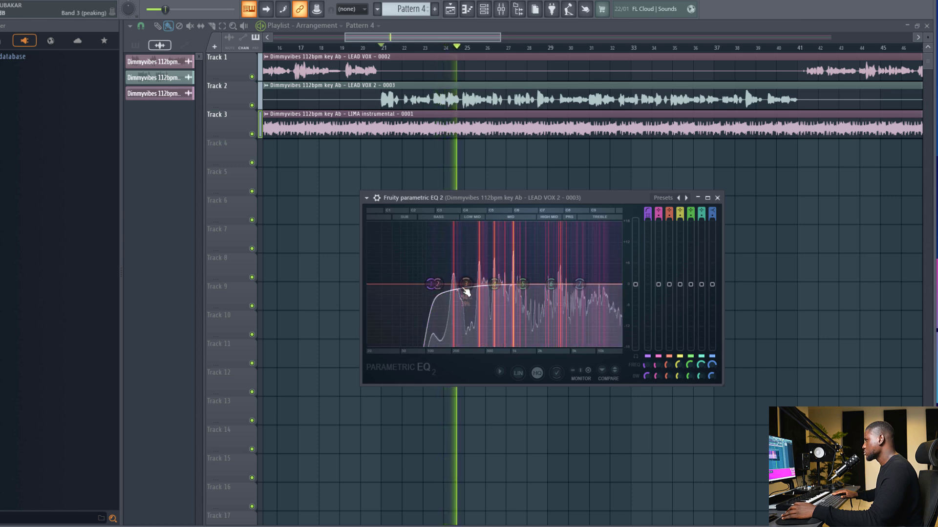
key(space)
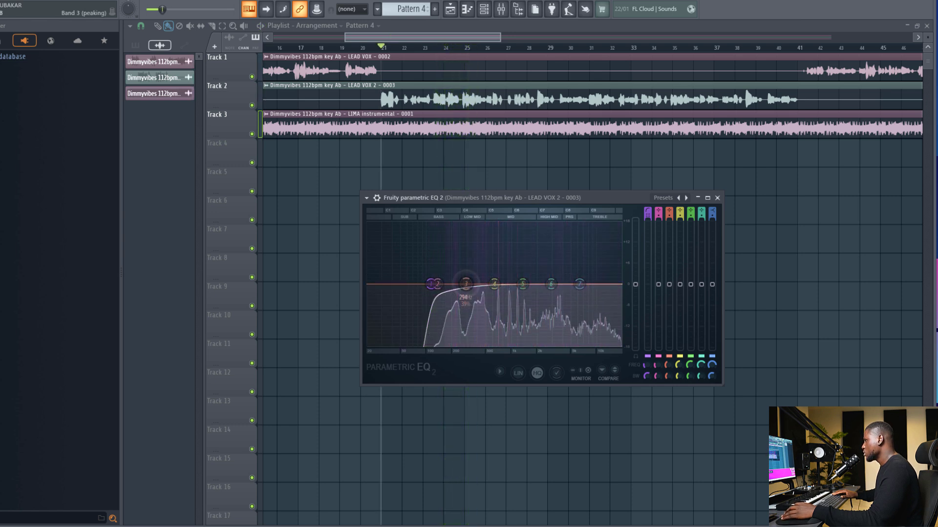
Step: Sweep a narrow boost with band 3 to just below 200 Hz and turn it into a shallow cut
drag(468, 246, 452, 226)
key(space)
drag(670, 227, 670, 298)
Step: Sweep a narrow boost with band 4 to between 200 and 500 Hz and turn it into a shallow cut
drag(452, 298, 478, 224)
scroll(493, 287, down, 5)
key(space)
key(space)
drag(680, 222, 682, 302)
Step: Make narrow shallow cuts with band 5 just below 1 kHz and band 6 just above 2 kHz, auditioning the vocal
drag(523, 283, 511, 223)
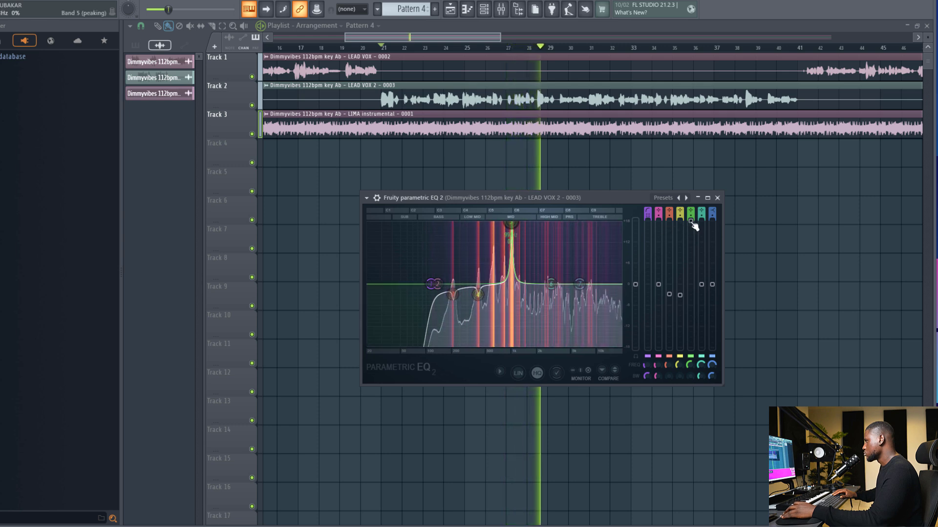
drag(691, 222, 691, 295)
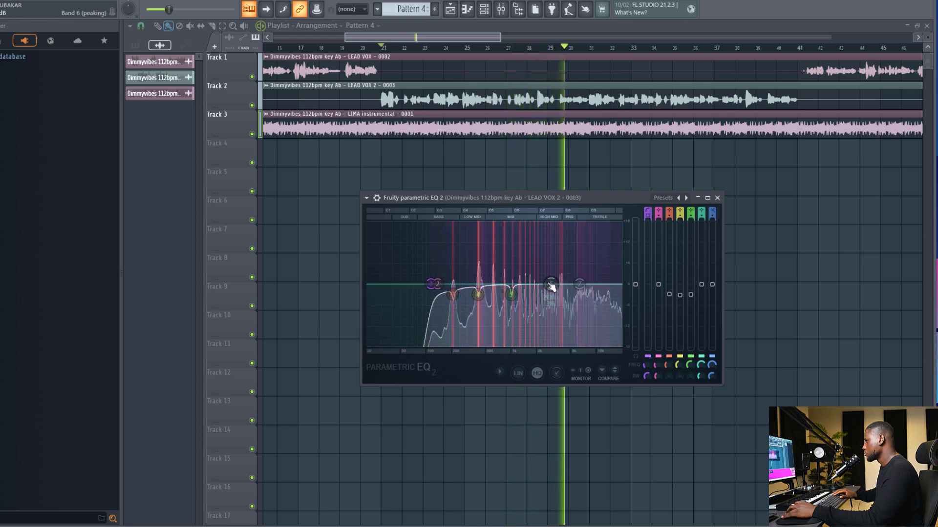
drag(551, 286, 532, 226)
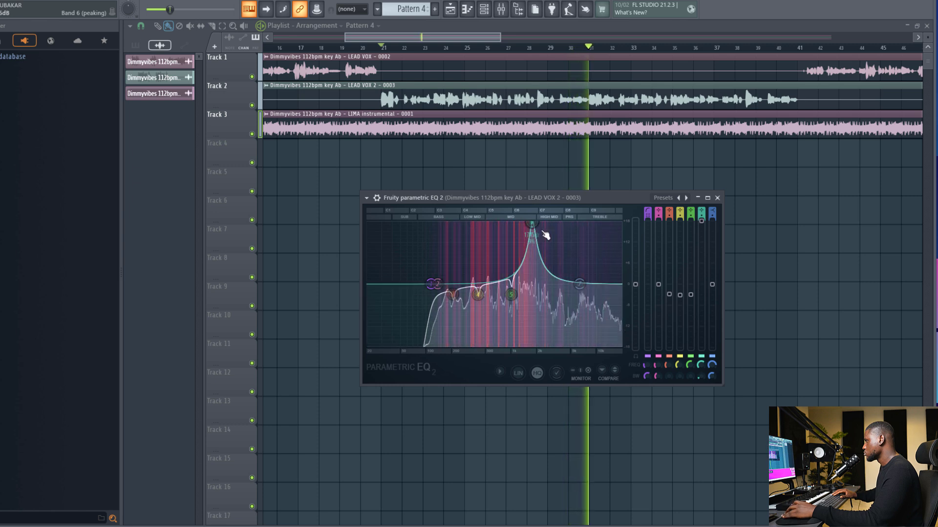
scroll(533, 224, up, 3)
scroll(532, 226, down, 5)
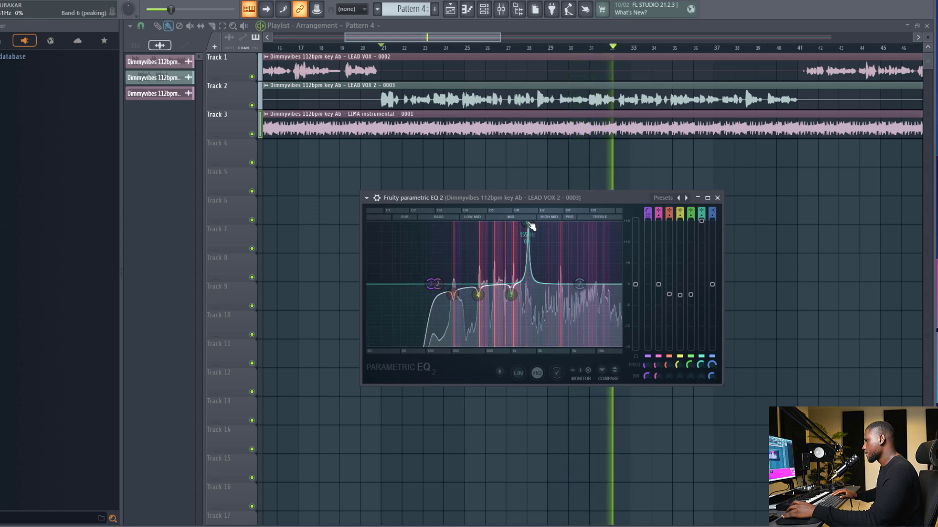
mouse_move(533, 225)
mouse_down()
mouse_move(549, 225)
mouse_move(549, 284)
mouse_up()
key(space)
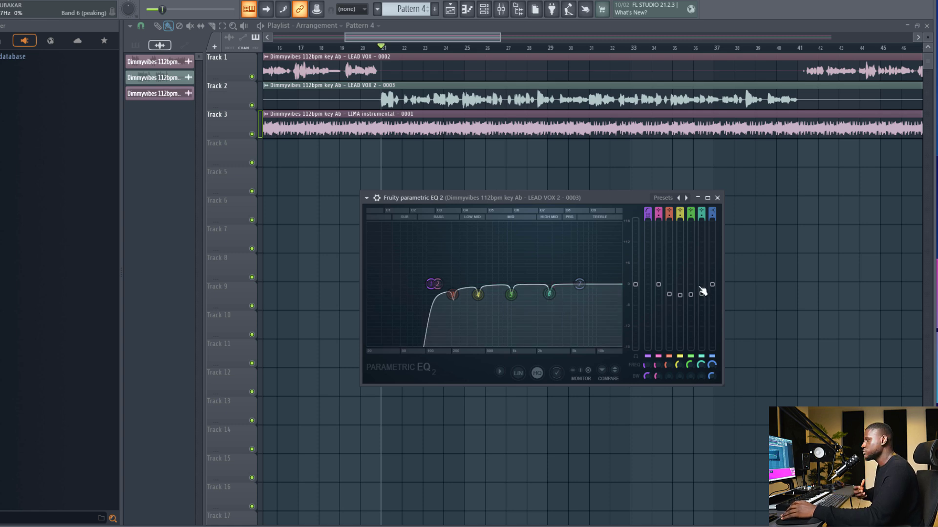
key(space)
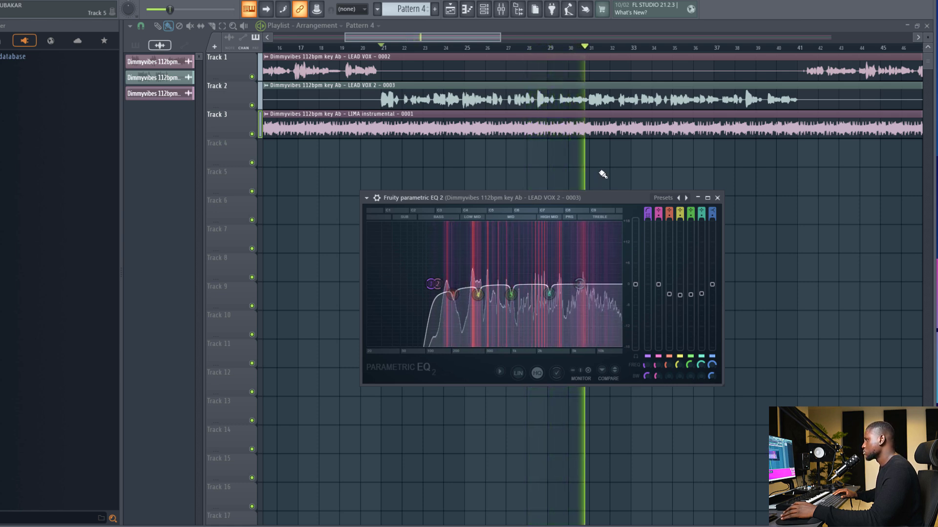
key(space)
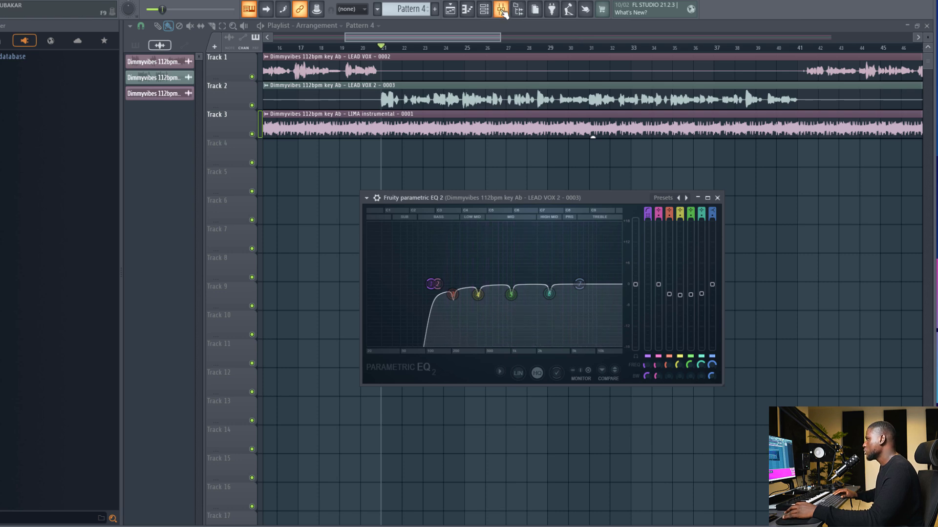
Step: Load Fruity Compressor in the second effect slot of LEAD VOX 2, with threshold -23.6 dB and ratio 1.5:1
click(502, 10)
click(864, 81)
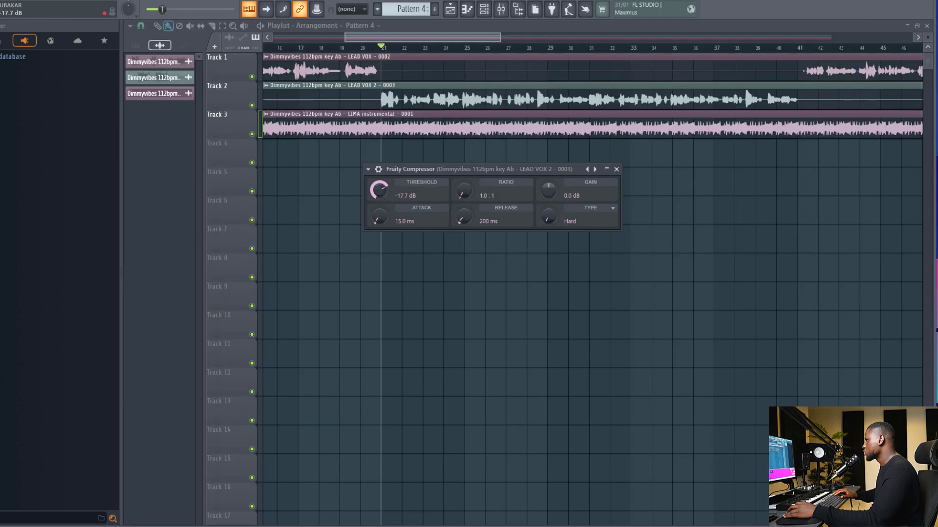
key(space)
drag(379, 190, 379, 196)
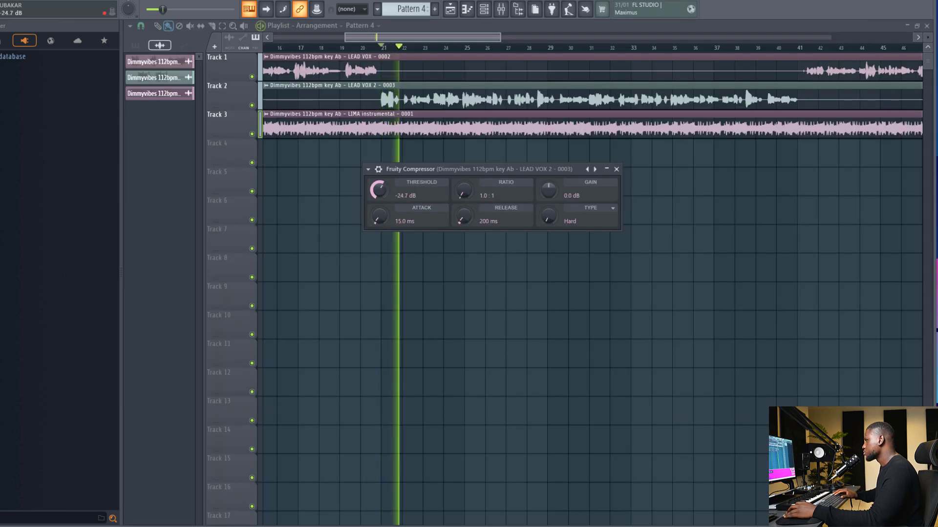
key(space)
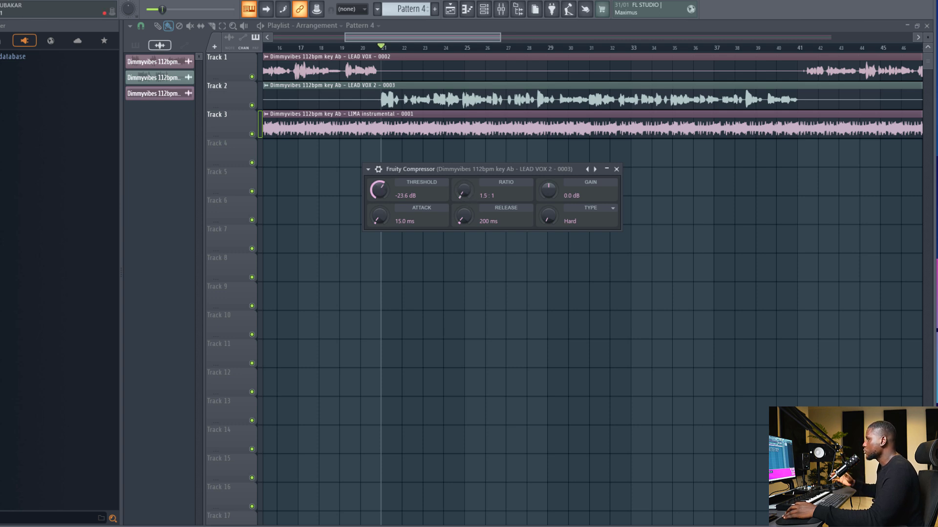
Step: Set the compressor ratio to 4.3:1 and the threshold to -16.4 dB, auditioning the vocal
key(space)
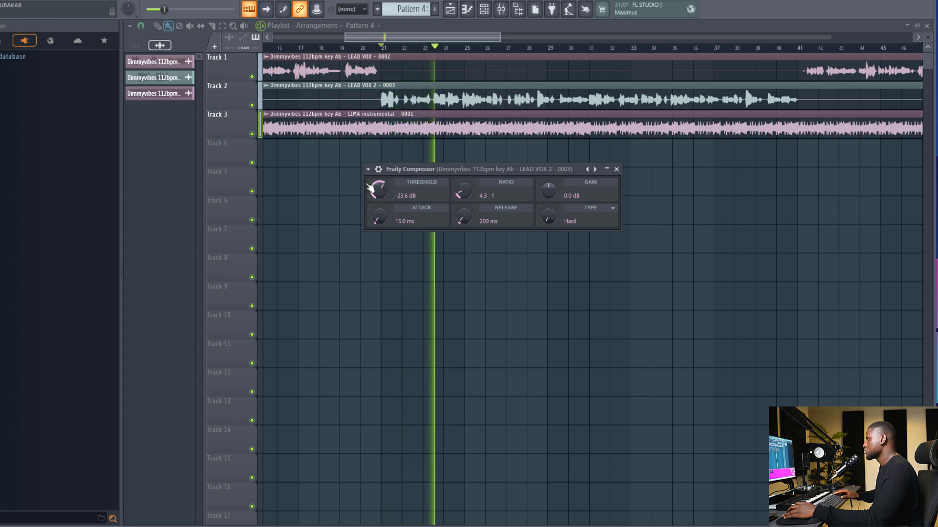
key(space)
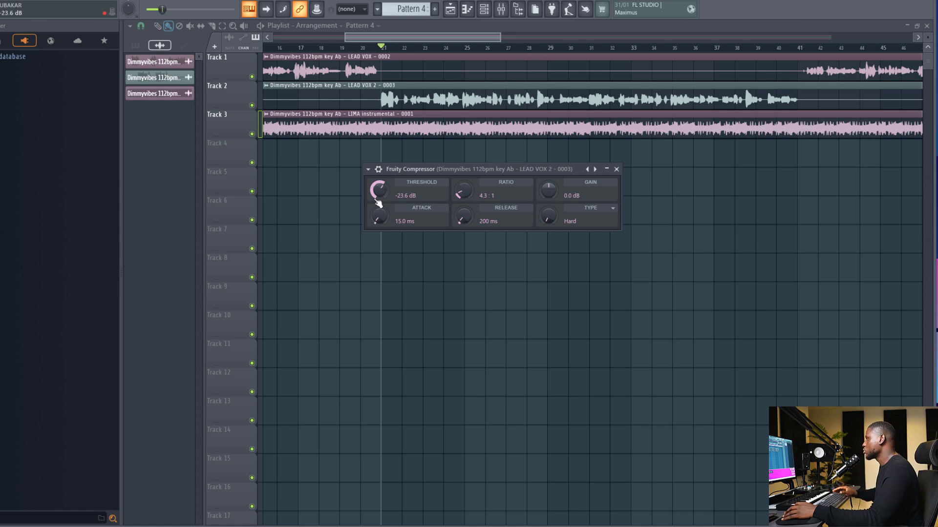
drag(377, 202, 377, 186)
key(space)
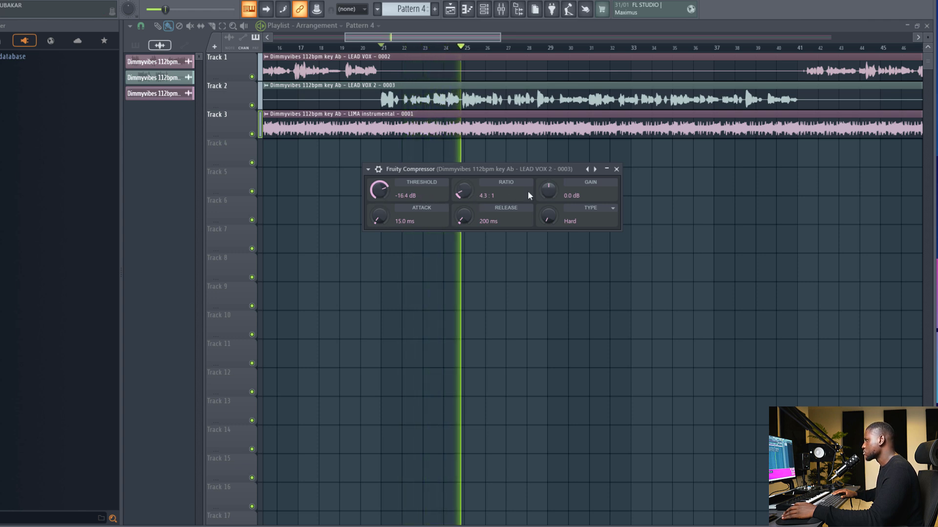
key(space)
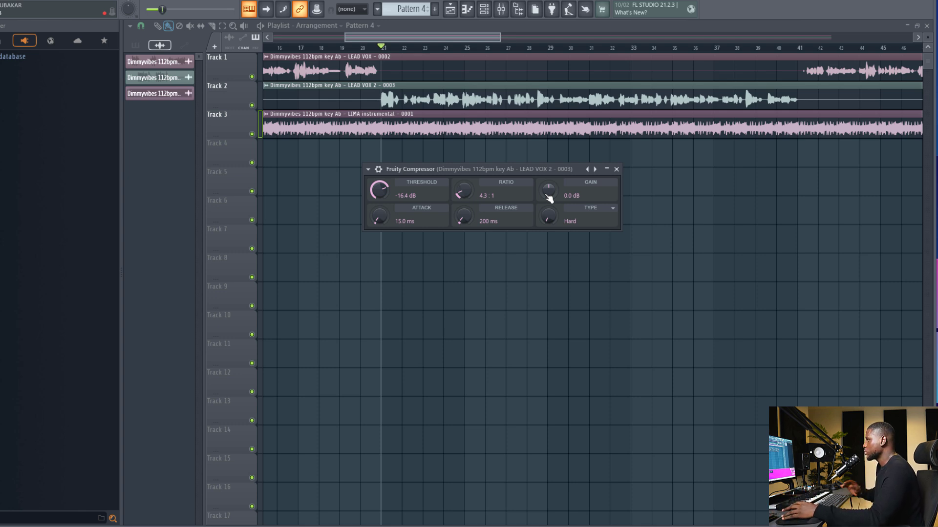
Step: Raise the compressor gain to 4.9 dB while playing the vocal
key(space)
drag(549, 198, 549, 186)
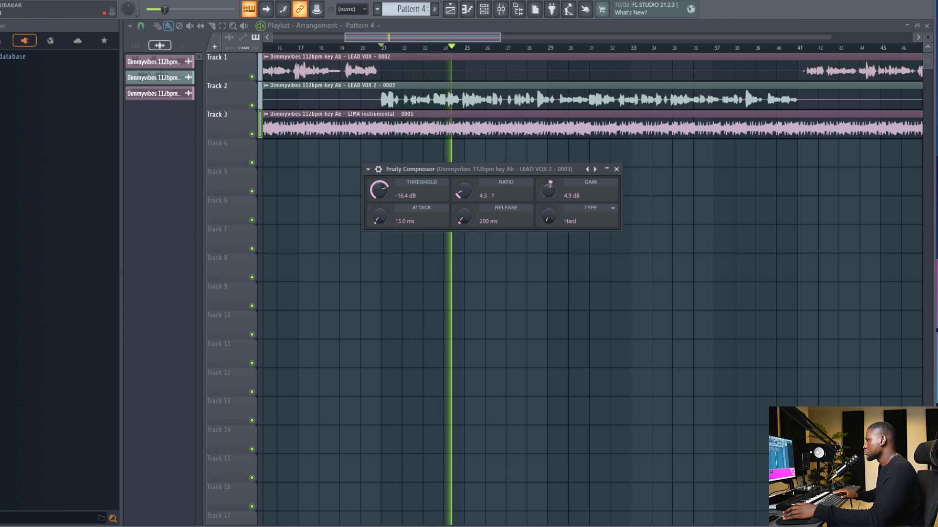
key(space)
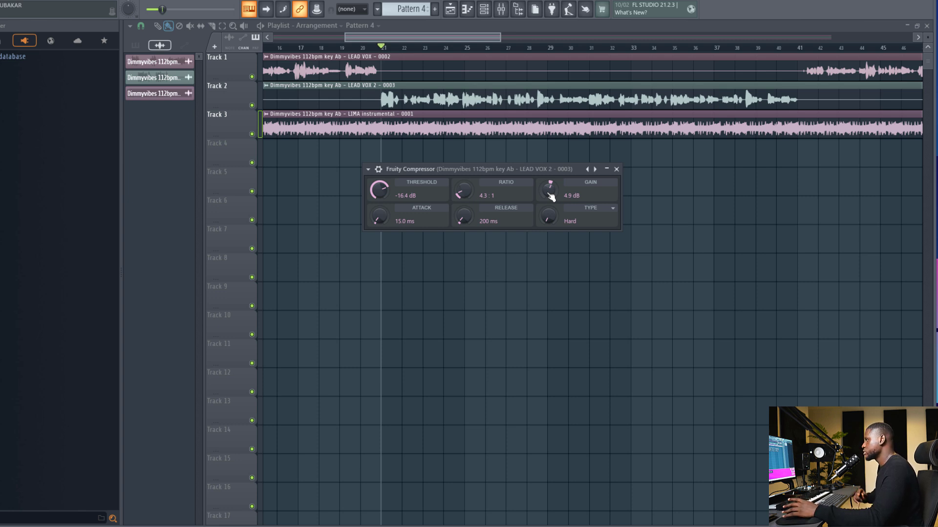
Step: Audition the compressed vocal and set the compressor attack to 8.4 ms
key(space)
key(space)
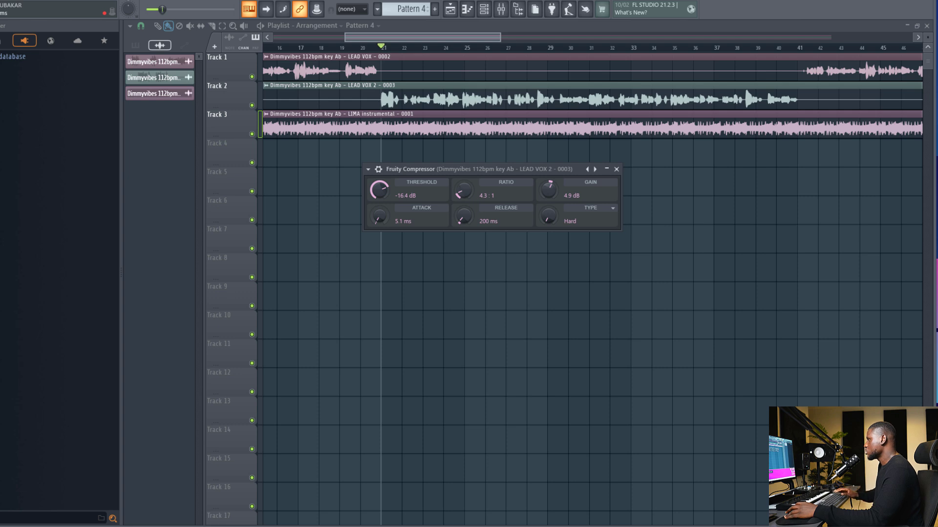
drag(380, 216, 380, 215)
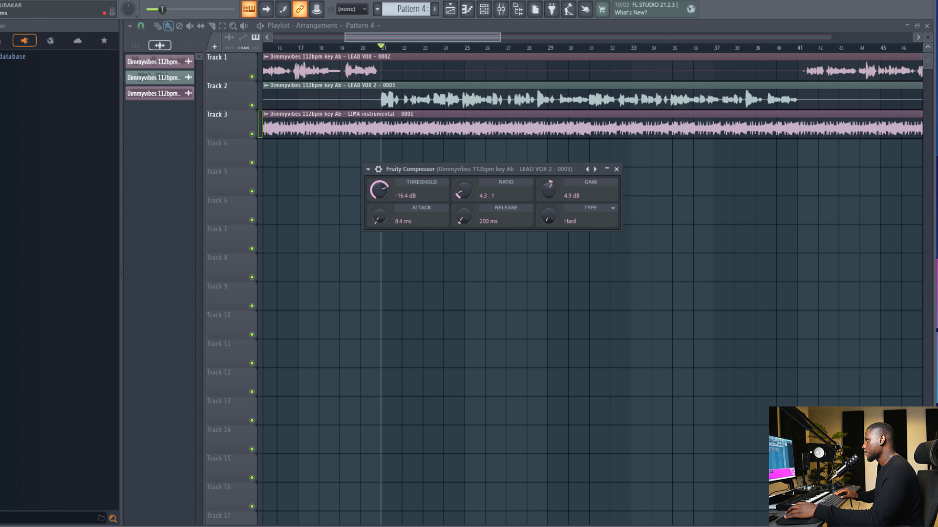